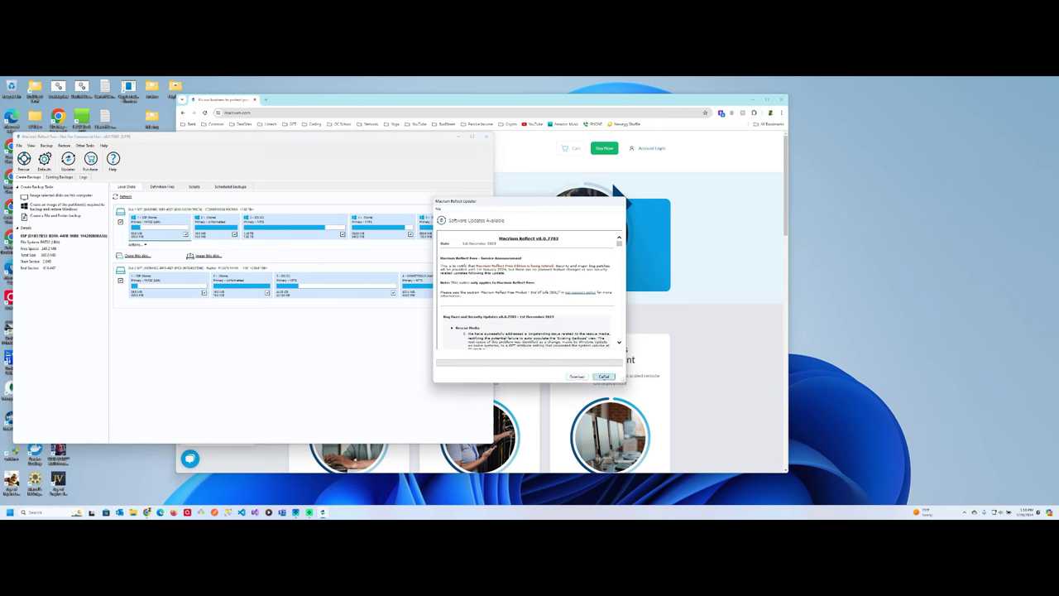
- Dismiss the Macrium Reflect software update notice
left_click(604, 377)
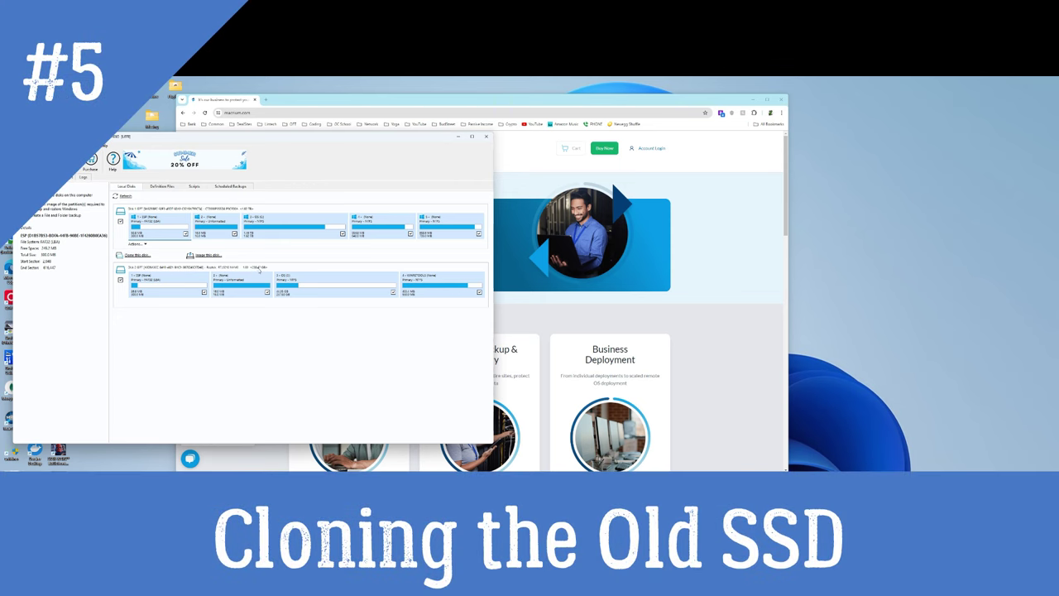
- Select the second listed disk and launch the Disk Image wizard for it
left_click(237, 268)
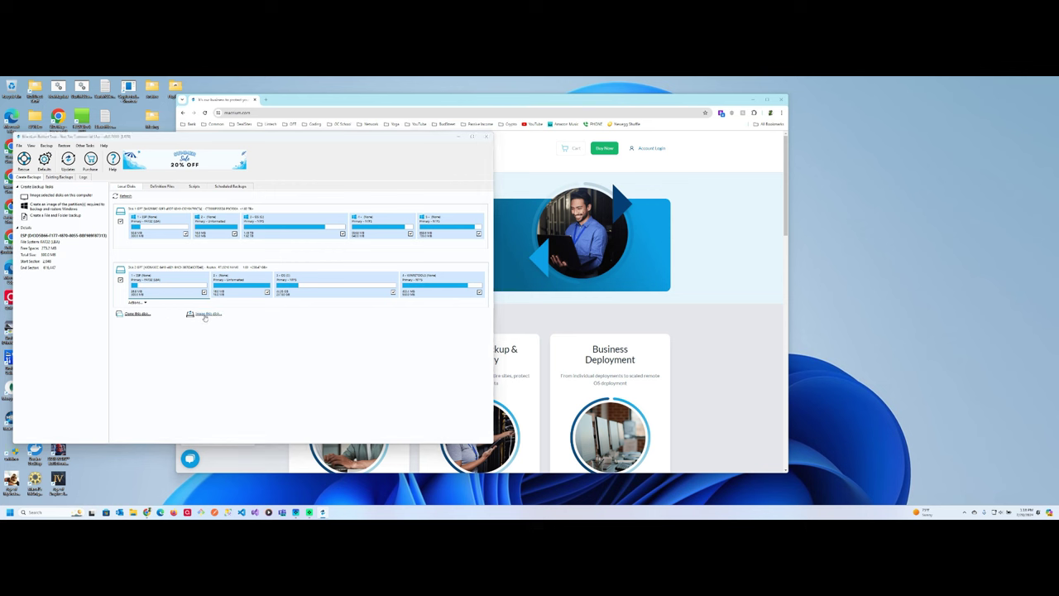
left_click(204, 315)
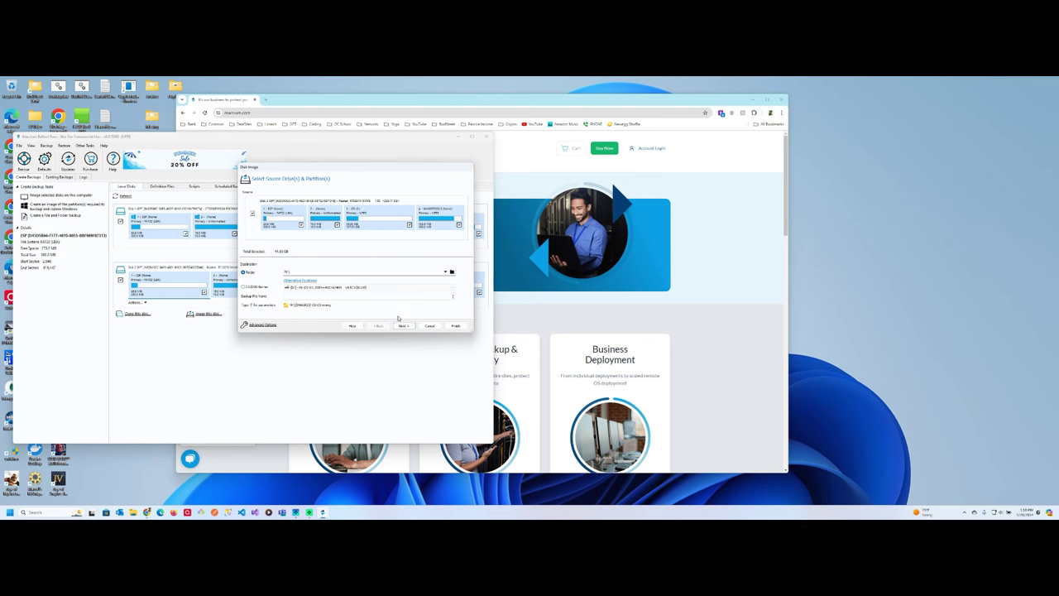
- Set the image destination to the Backups folder and name the backup file DC1
left_click(310, 272)
left_click(446, 272)
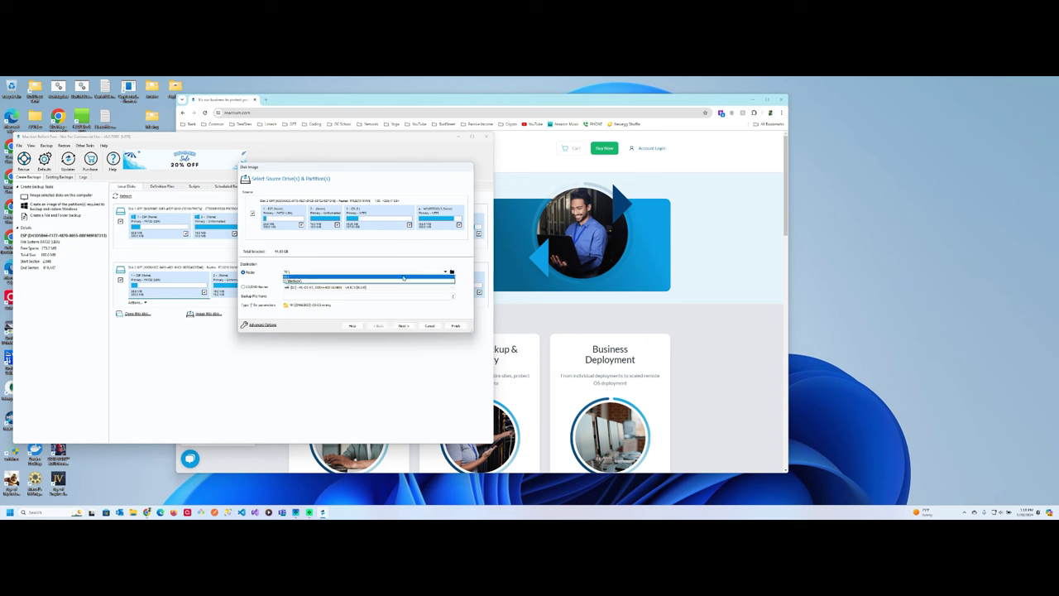
left_click(296, 278)
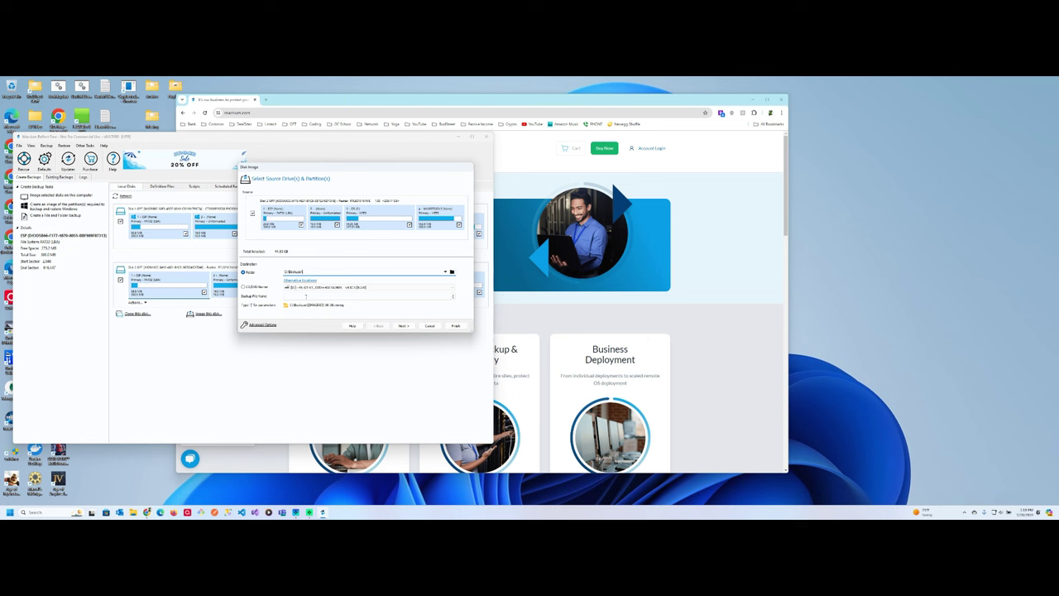
left_click(308, 296)
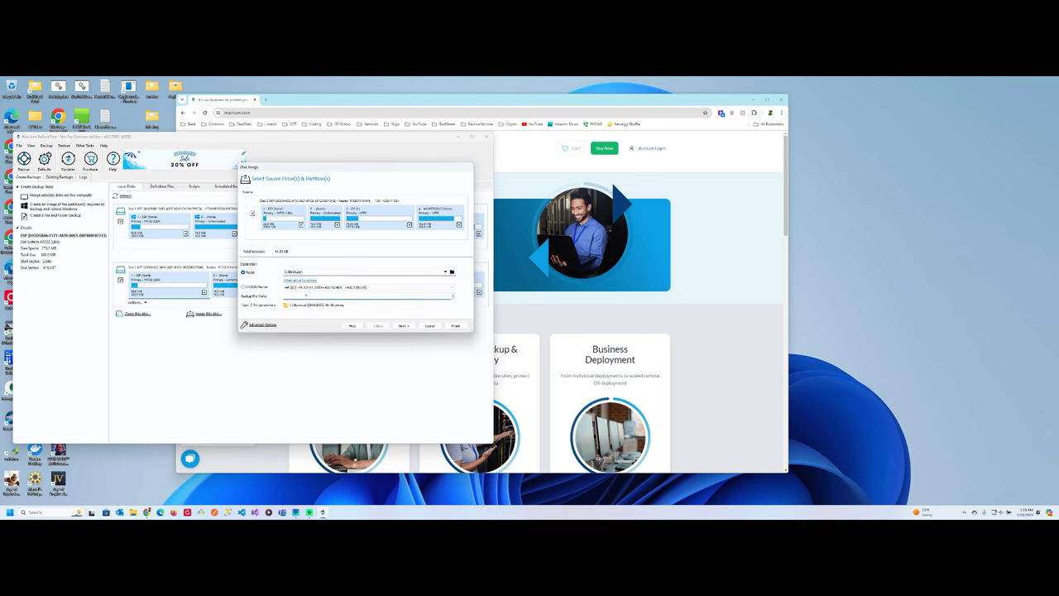
type("DC1_7080_Backup")
- Turn off Differential retention and purging of the oldest backup sets, keeping only full backups
left_click(403, 327)
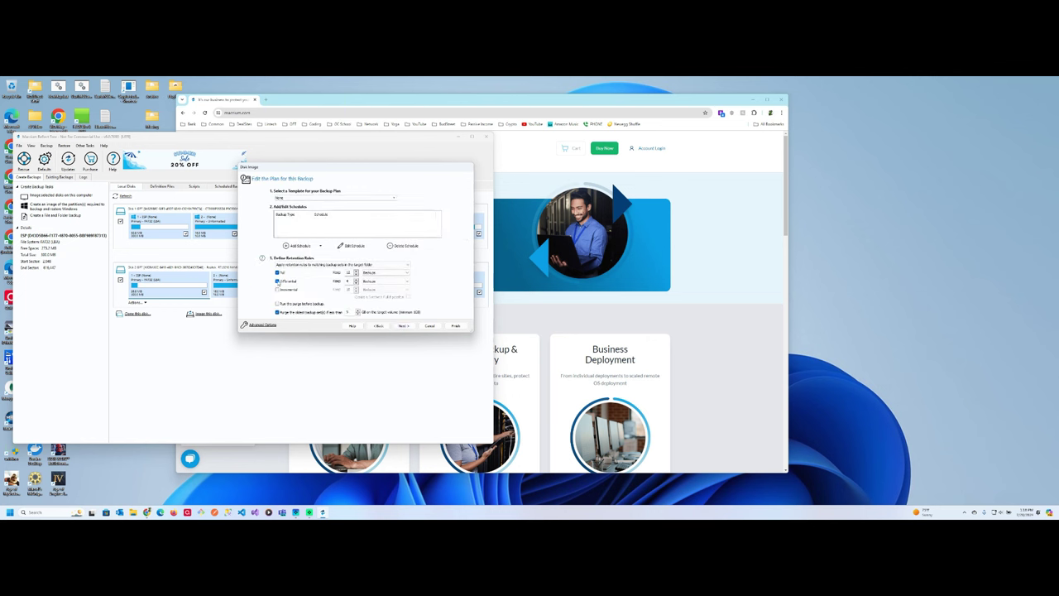
left_click(277, 282)
left_click(278, 312)
left_click(403, 326)
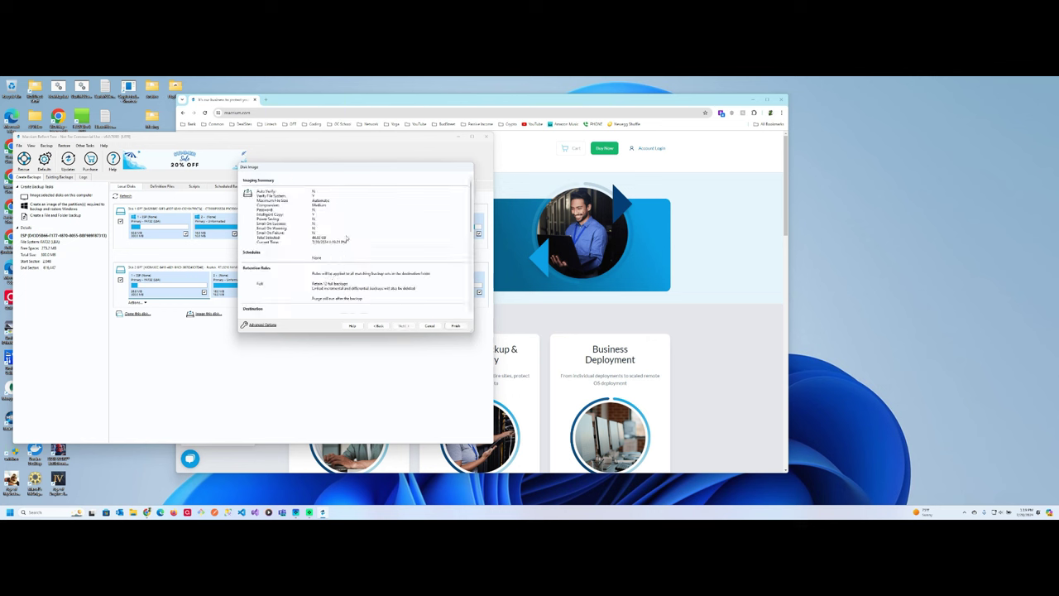
- Review the operations in the Imaging Summary and finish setting up the image job
scroll(345, 238, "down", 1)
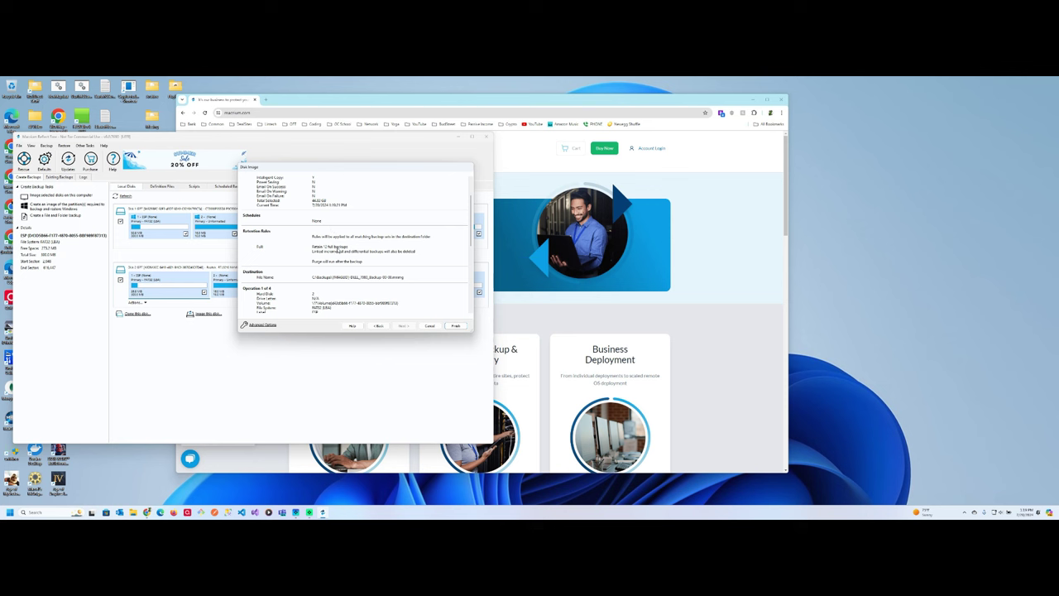
scroll(337, 251, "down", 2)
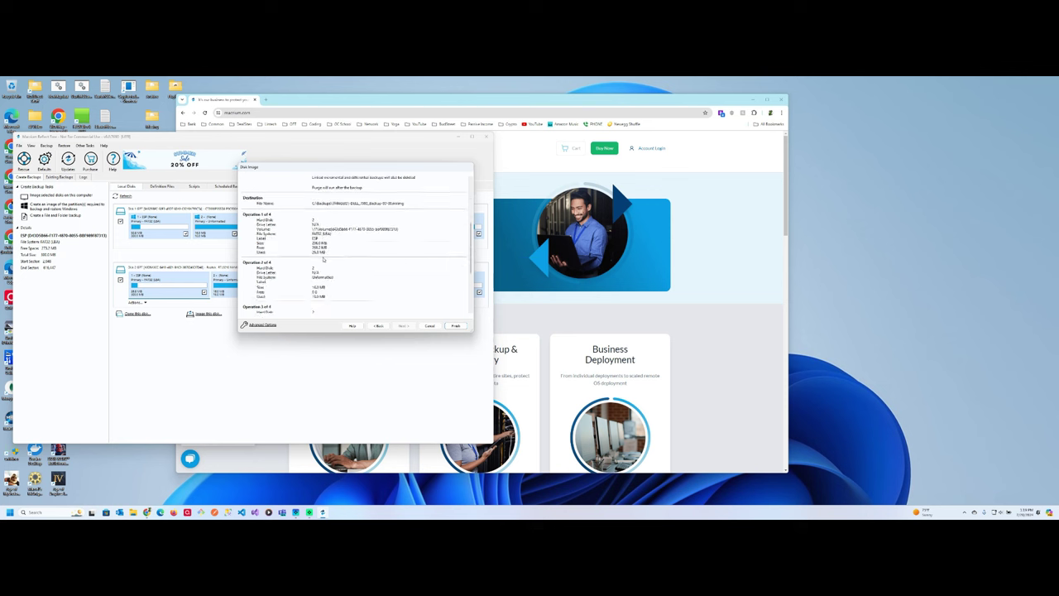
scroll(324, 260, "down", 1)
scroll(295, 235, "down", 2)
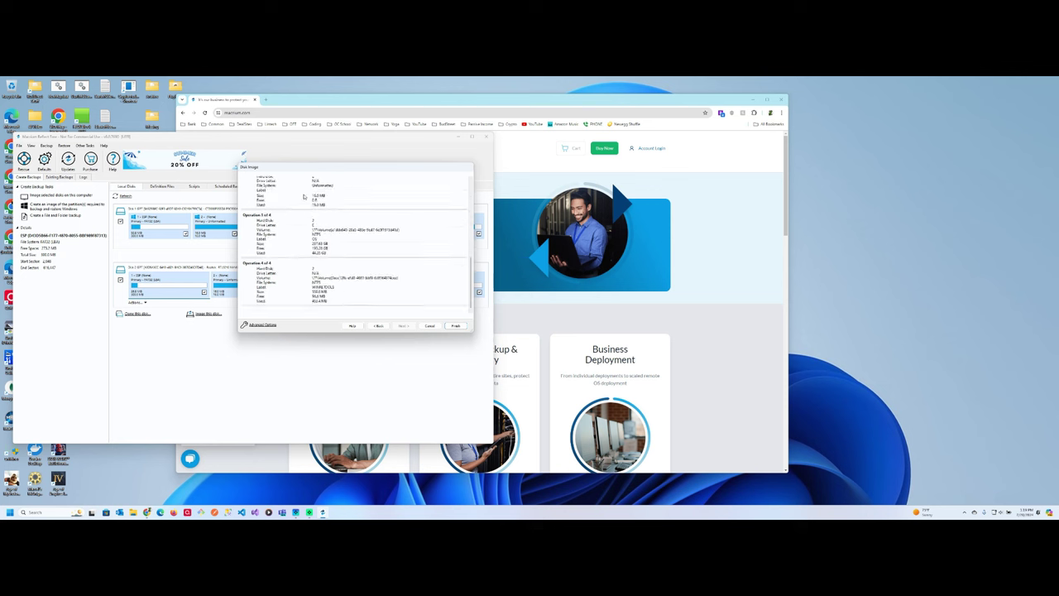
left_click(455, 326)
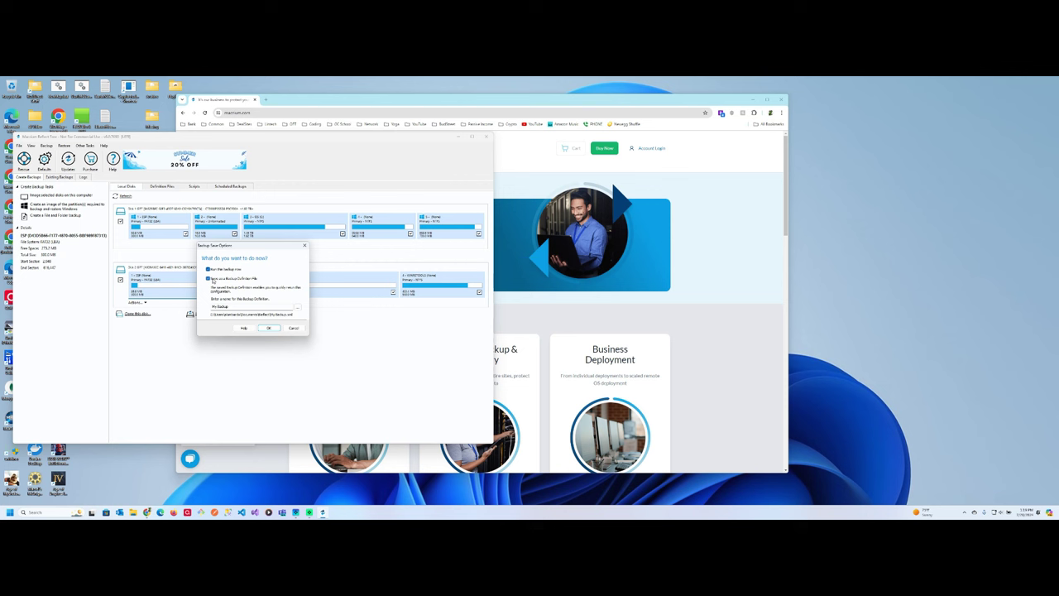
- Run the disk image immediately without a backup definition file, then acknowledge completion and close the progress window
left_click(214, 280)
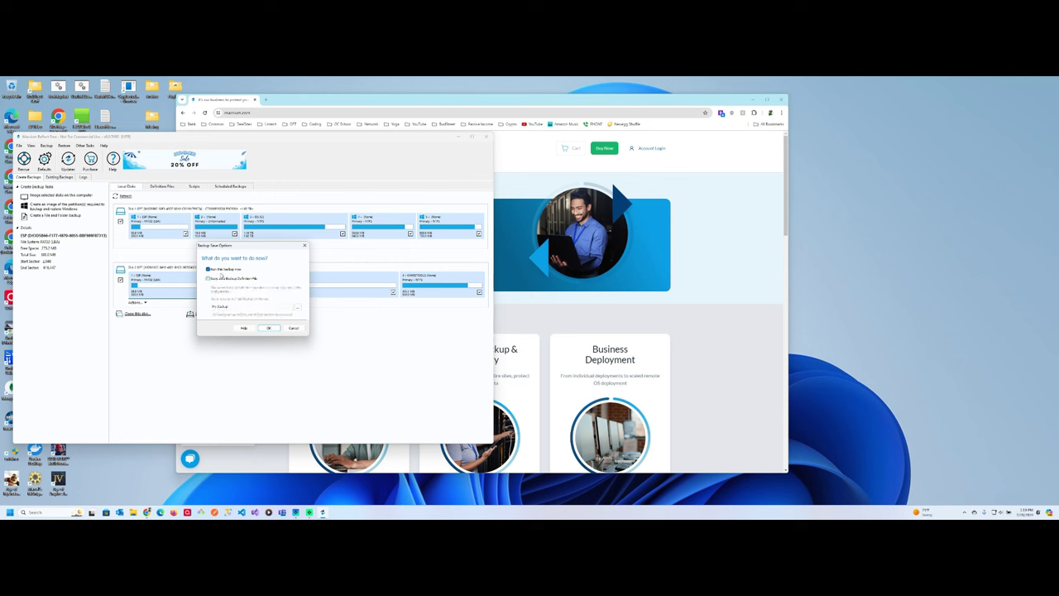
left_click(268, 327)
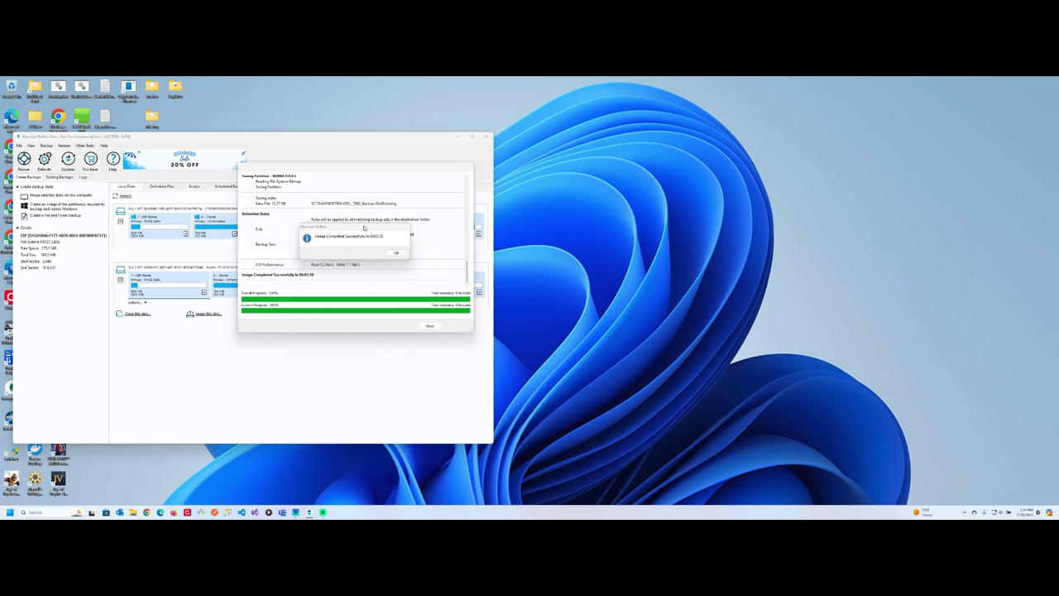
left_click_drag(364, 227, 362, 215)
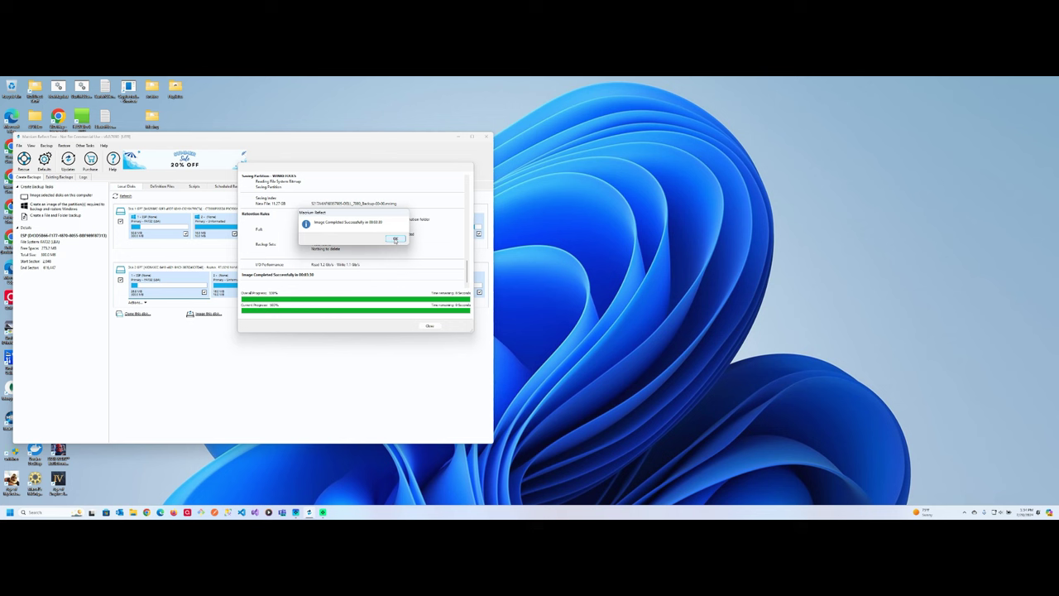
left_click(396, 240)
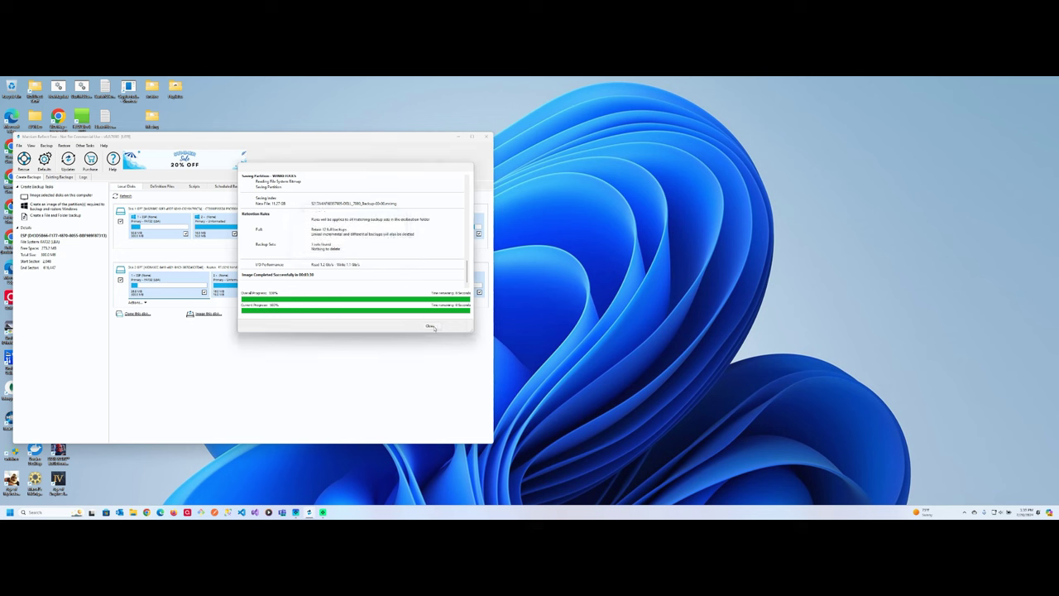
left_click(428, 325)
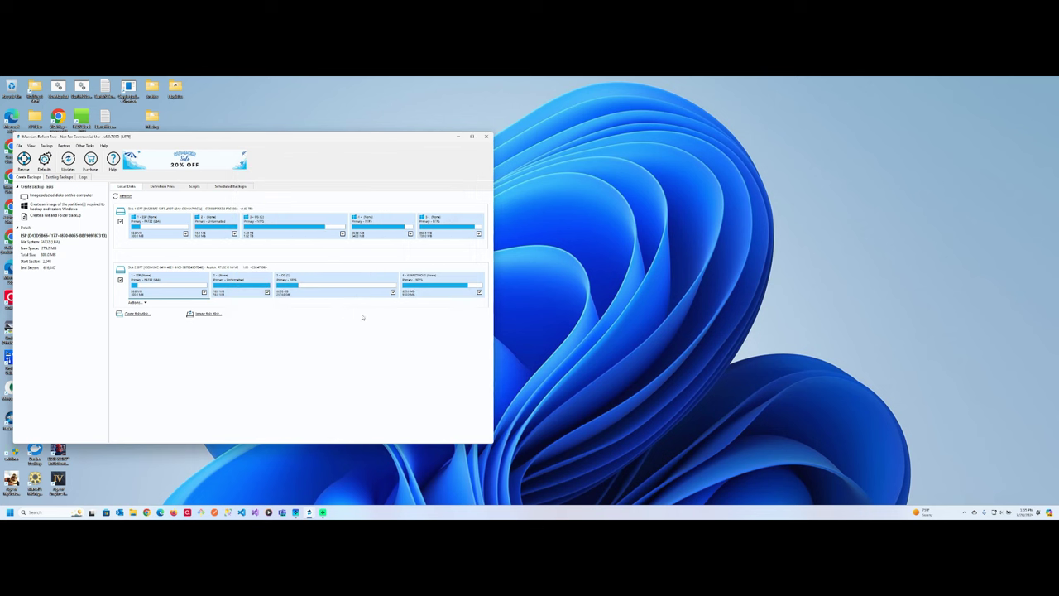
left_click(134, 513)
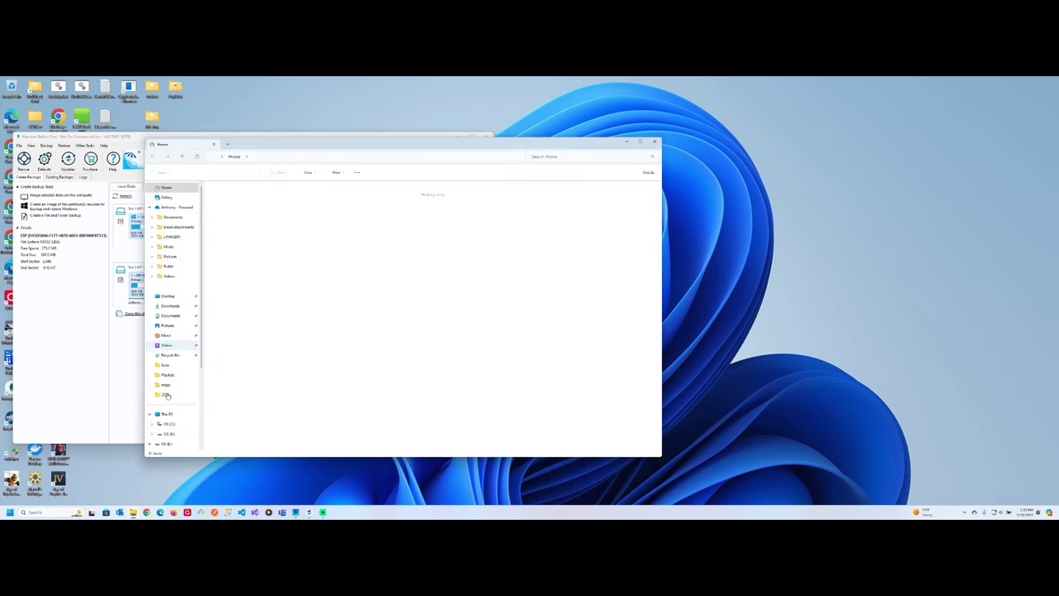
left_click(168, 423)
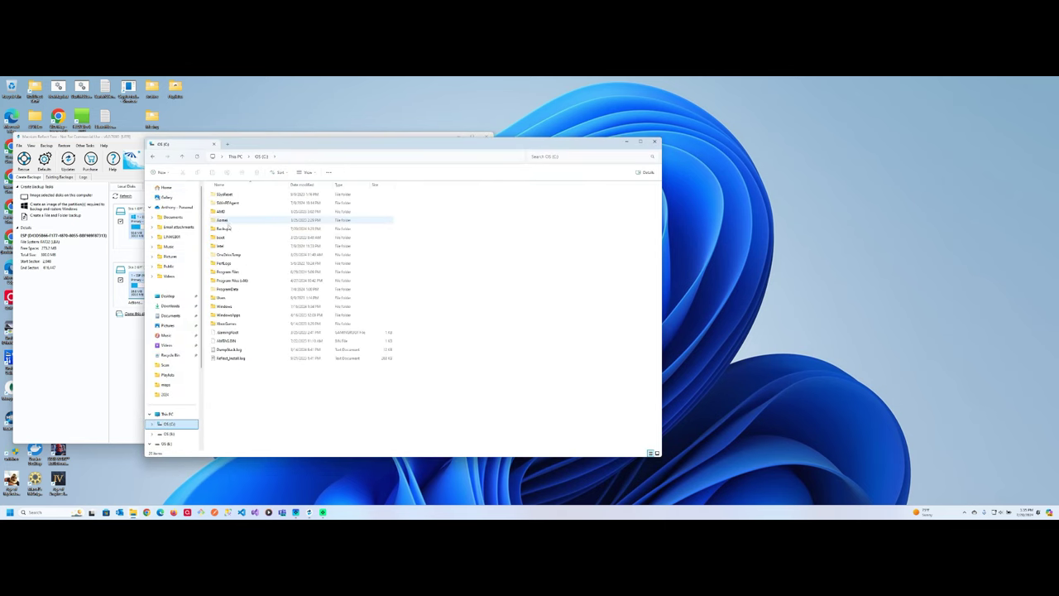
double_click(225, 229)
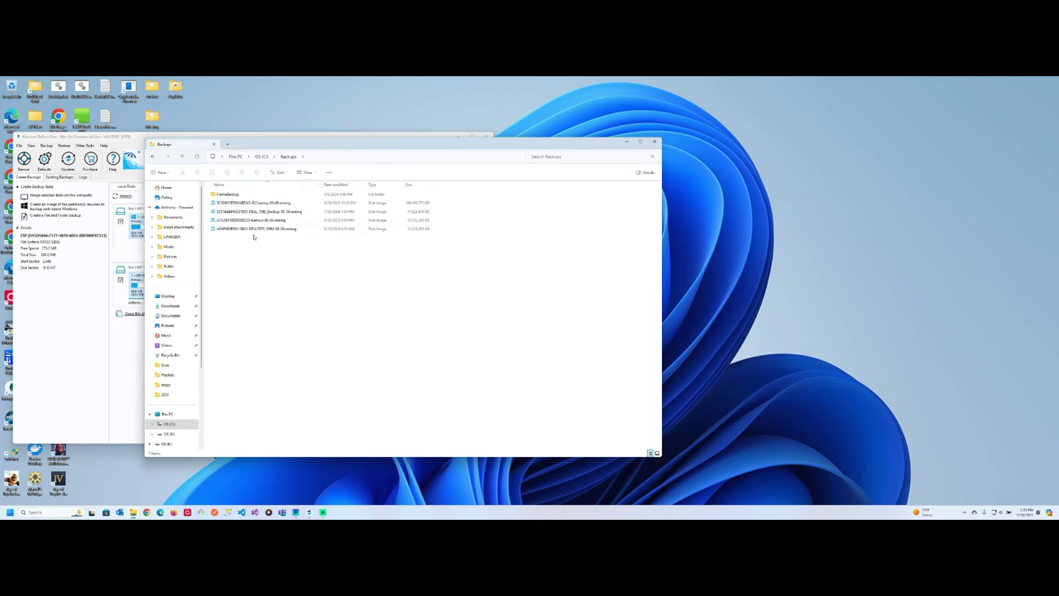
left_click(283, 212)
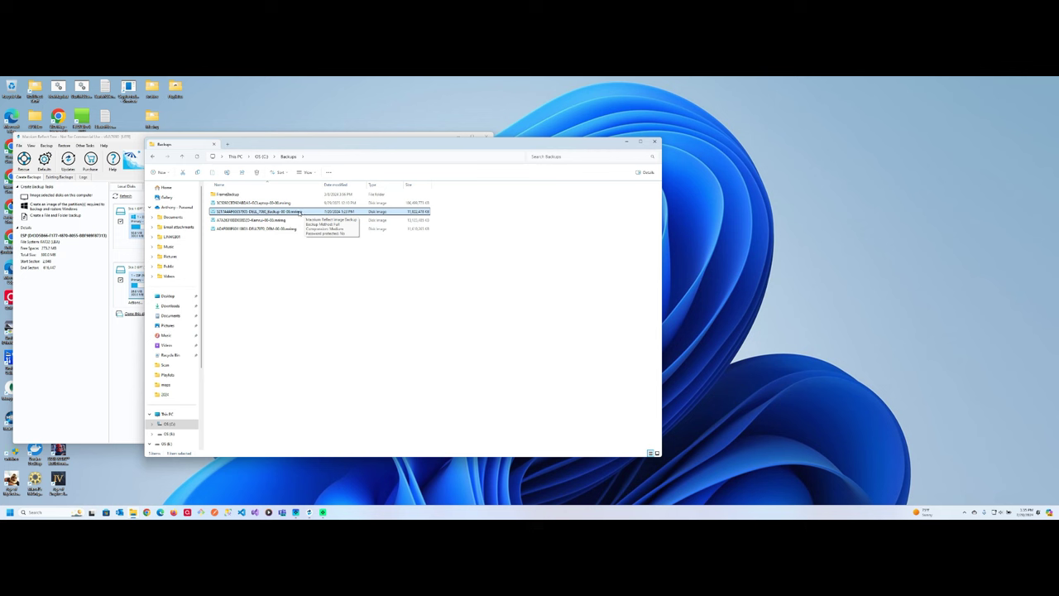
left_click_drag(285, 147, 293, 162)
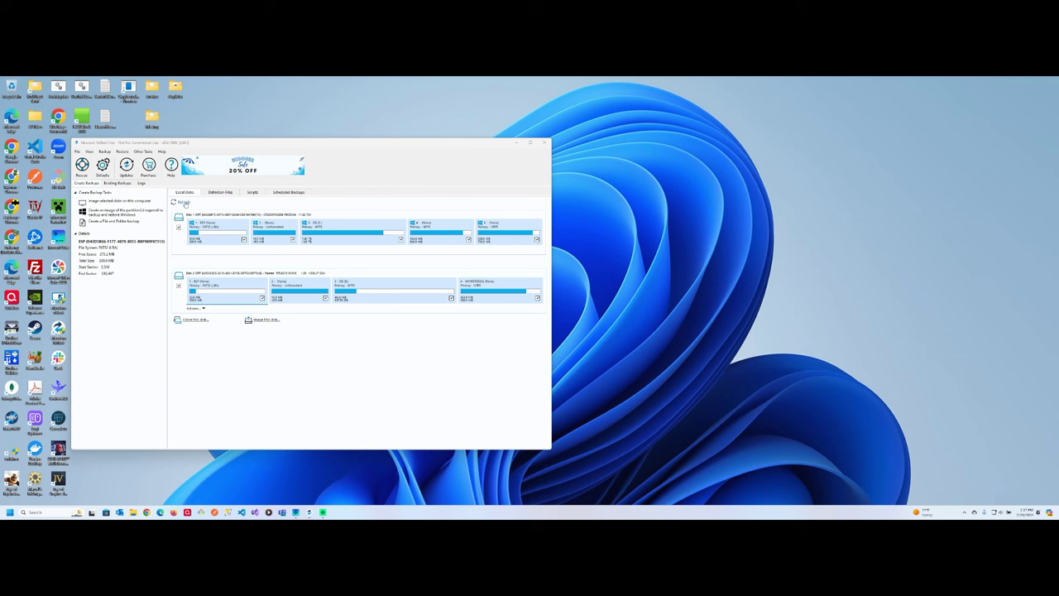
left_click(184, 202)
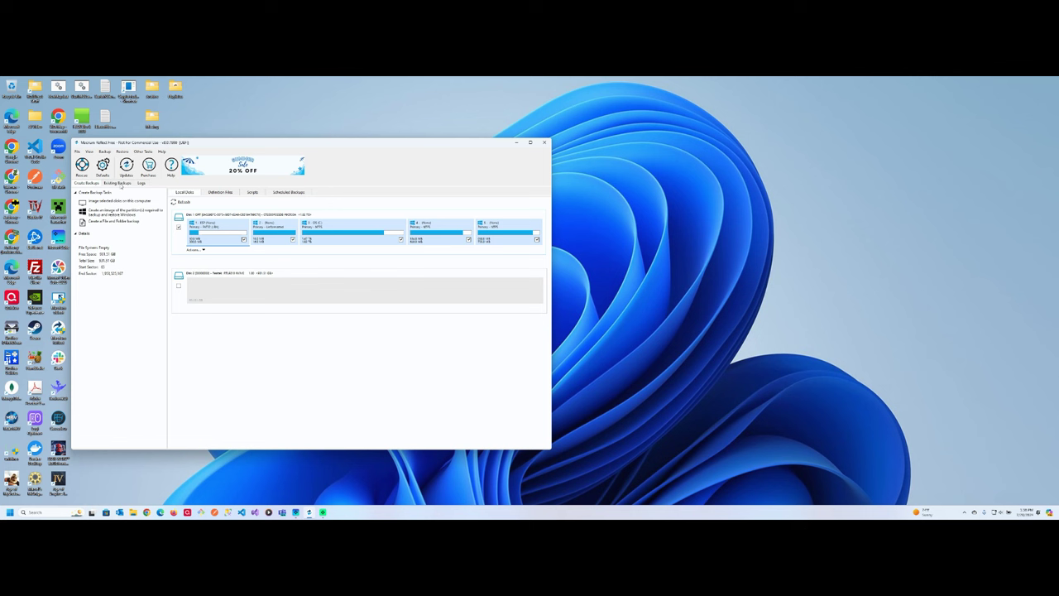
- Choose the first image under Existing Backups and open its Restore wizard
left_click(120, 183)
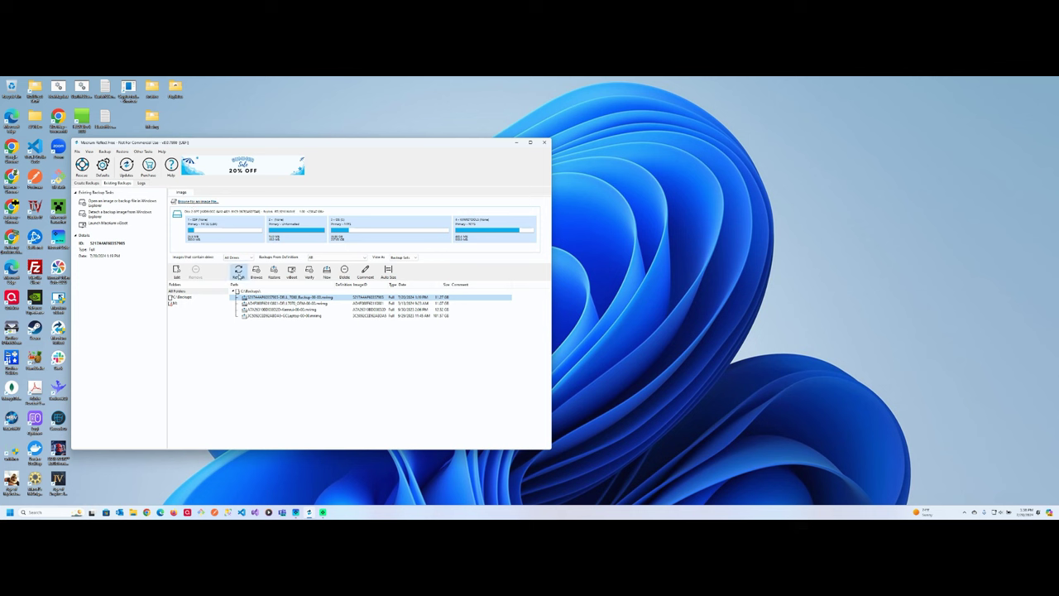
mouse_move(270, 298)
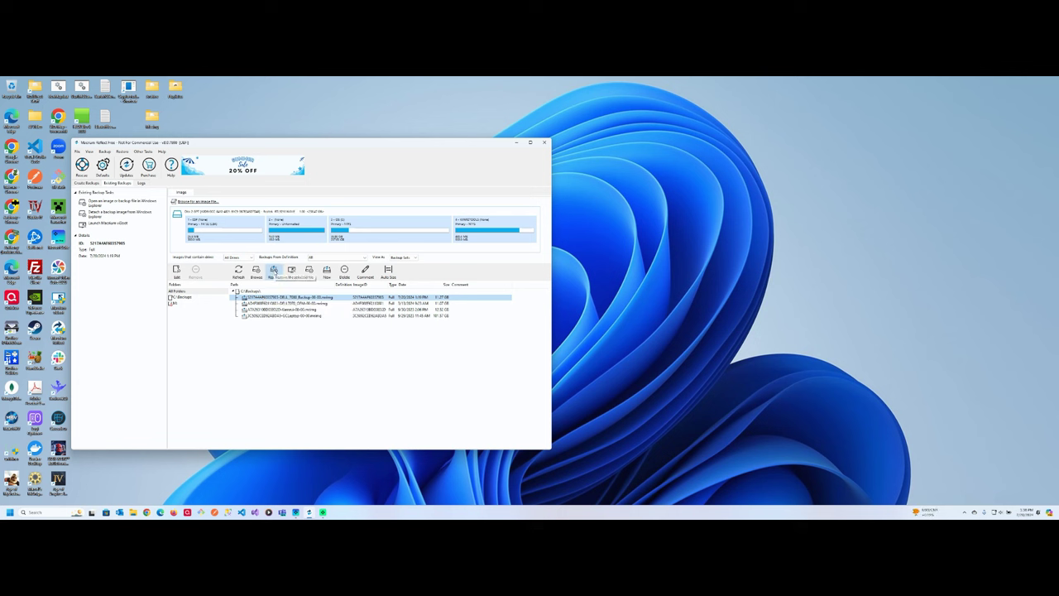
left_click(273, 270)
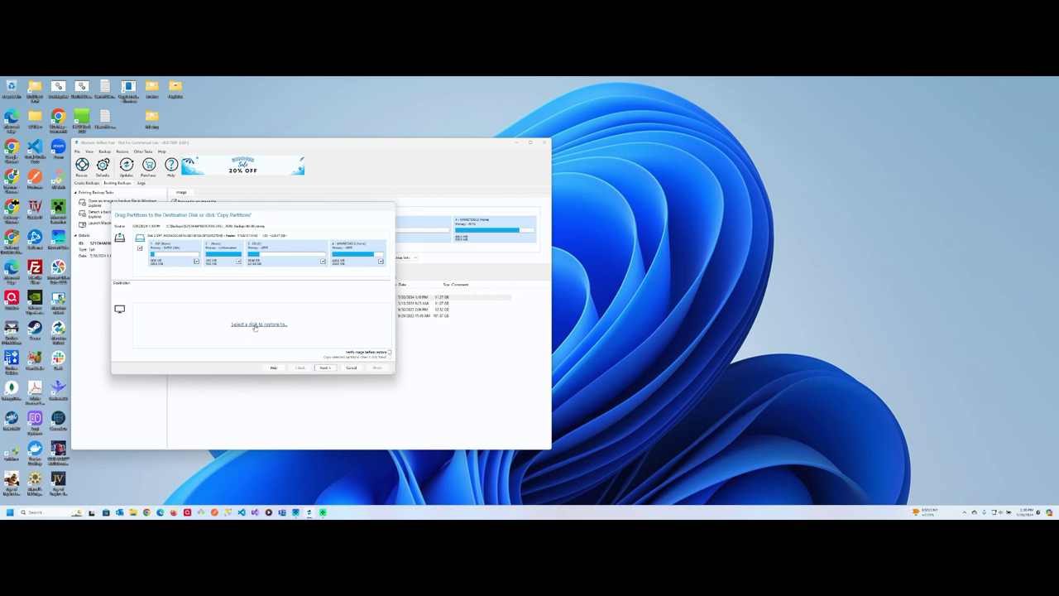
- Restore the image's four partitions to Disk 2, shrinking or extending them to fit
left_click(254, 326)
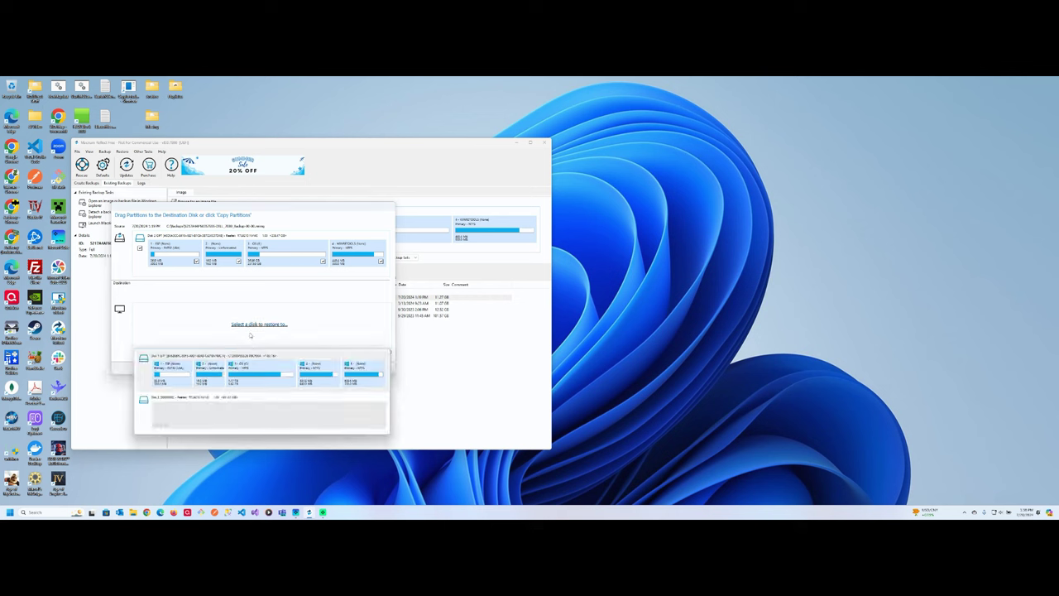
left_click(208, 418)
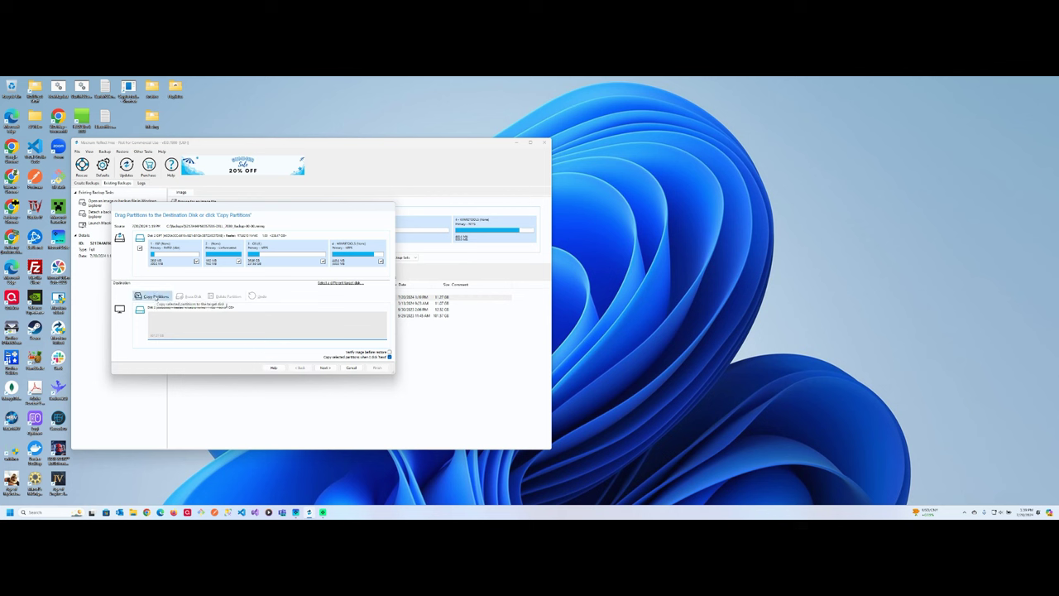
left_click(156, 298)
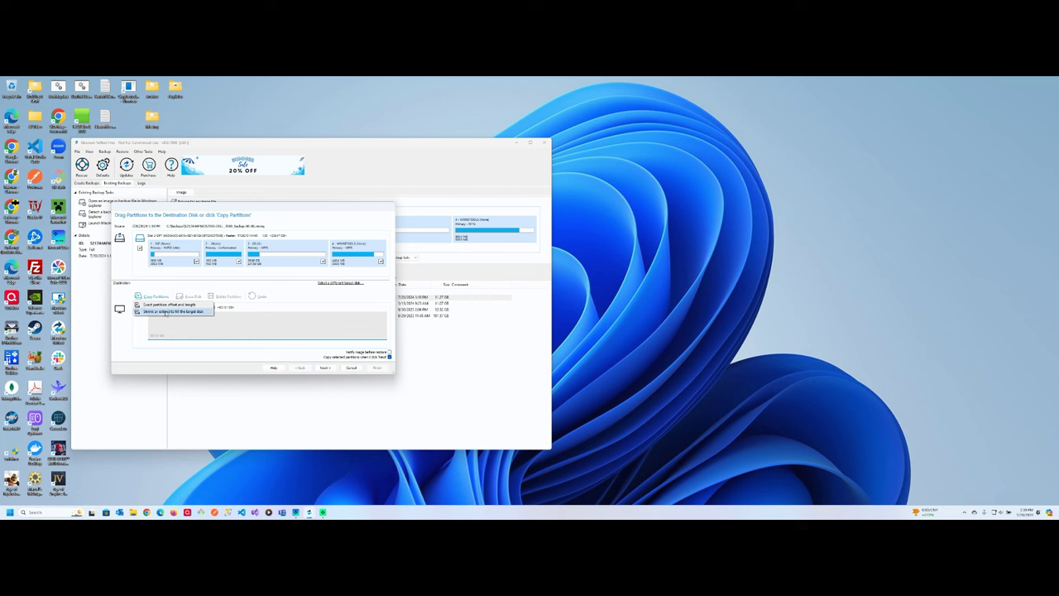
left_click(173, 312)
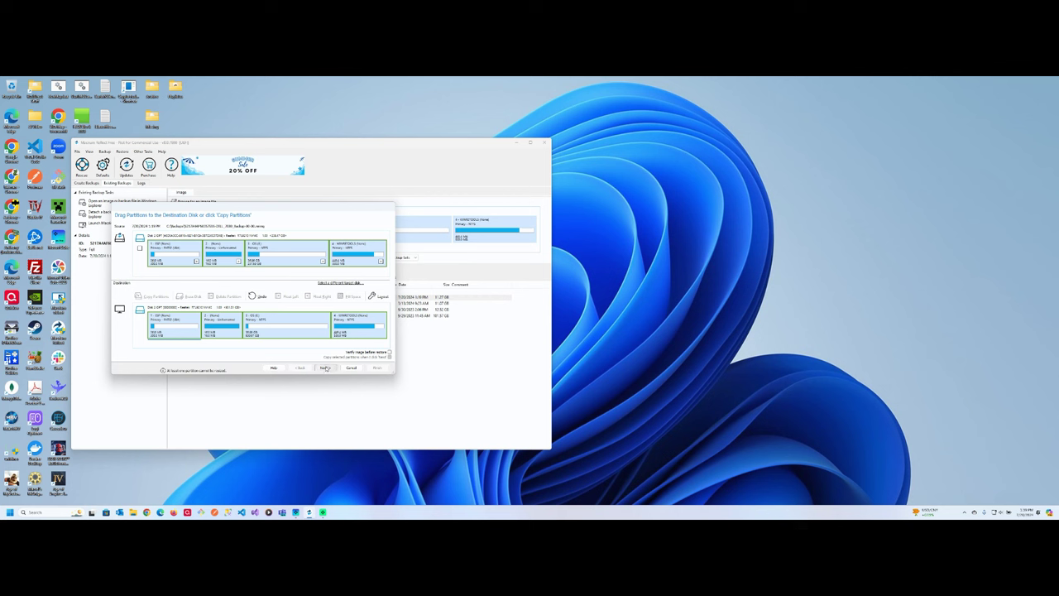
left_click(325, 368)
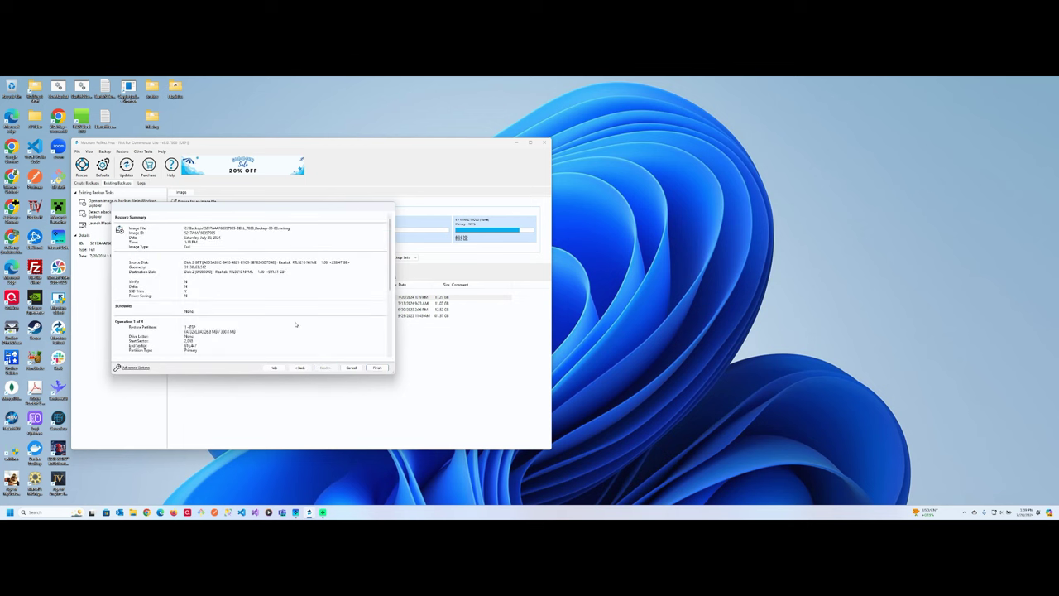
- Run the restore onto the new disk, acknowledge its completion and close the progress window
scroll(297, 325, "down", 3)
left_click(376, 367)
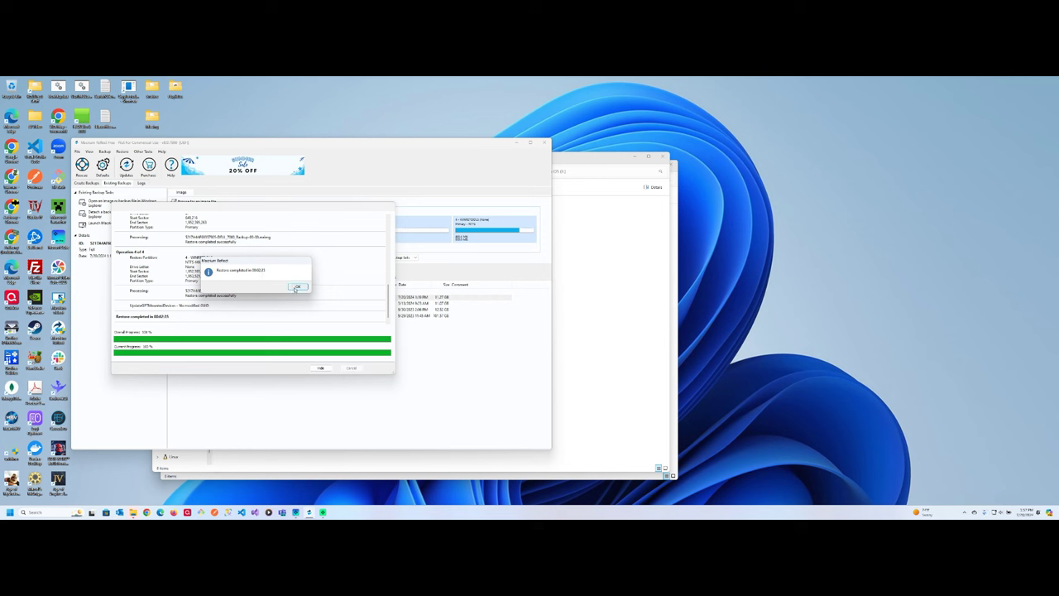
left_click(297, 287)
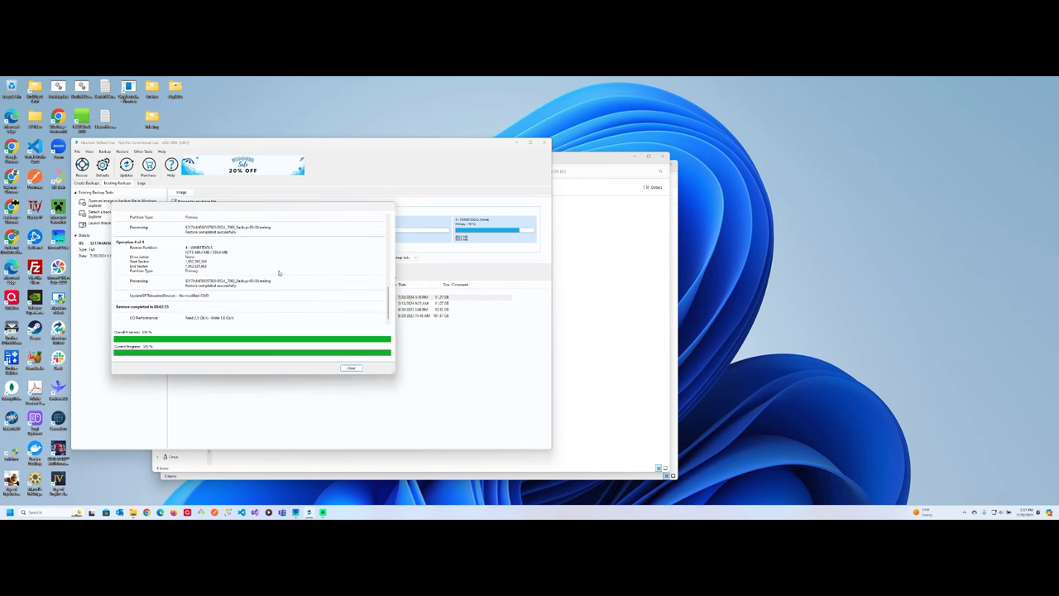
left_click(350, 367)
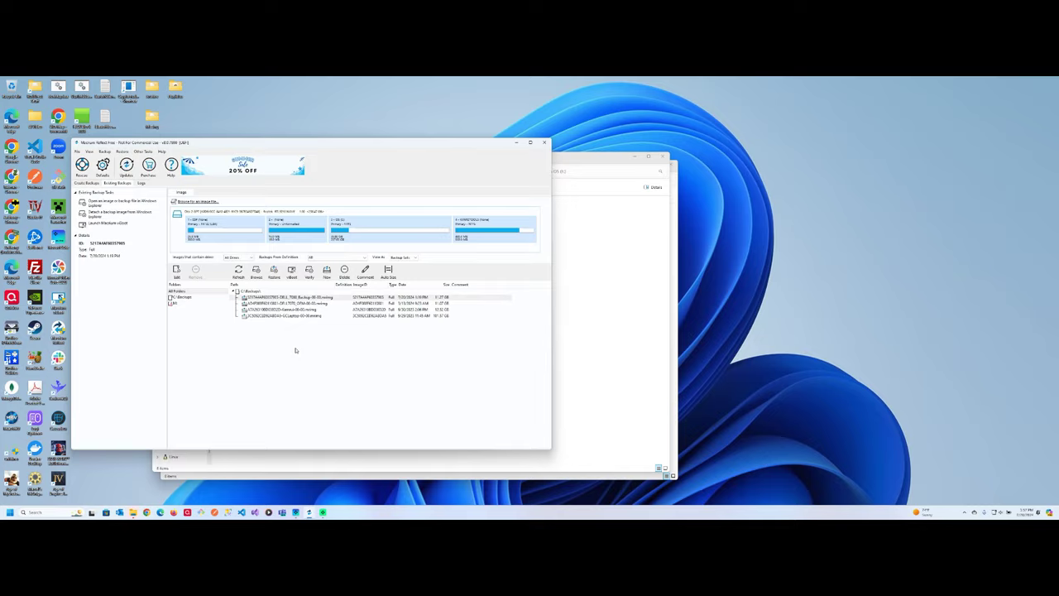